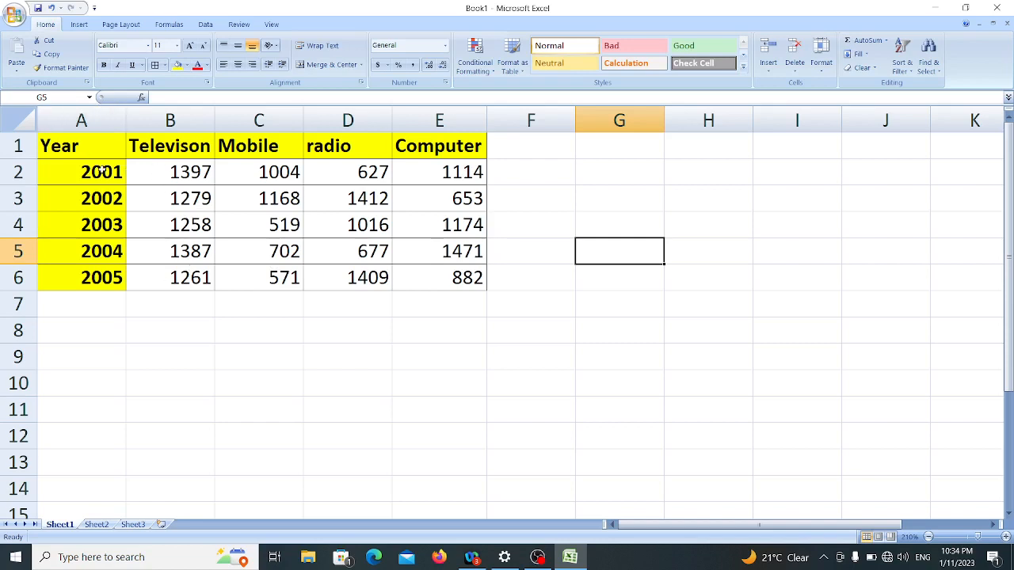
# Step: Insert an empty 2-D clustered column chart, shrink it, and place it beside the table over about columns F to K
pyautogui.click(79, 25)
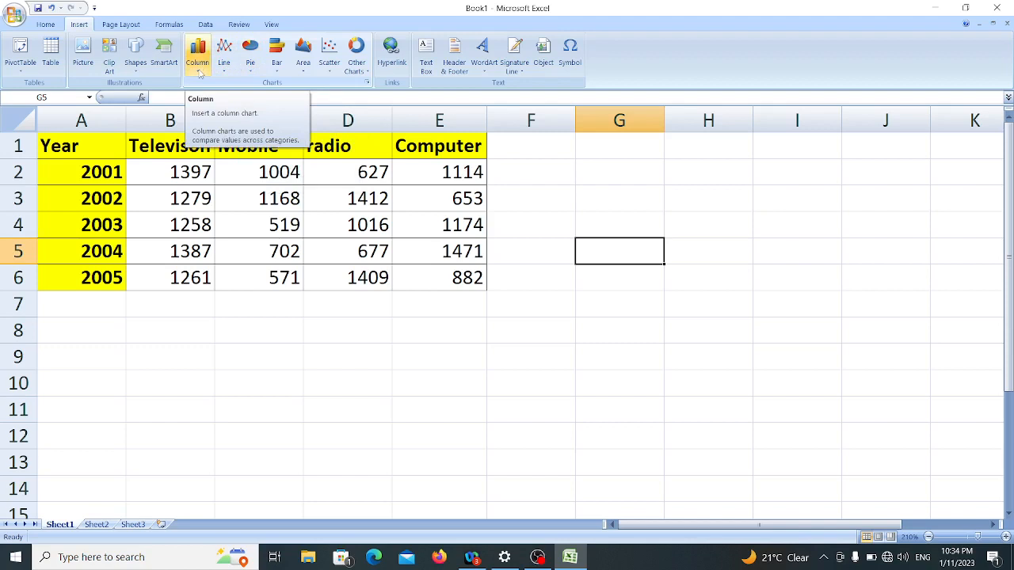
pyautogui.click(199, 73)
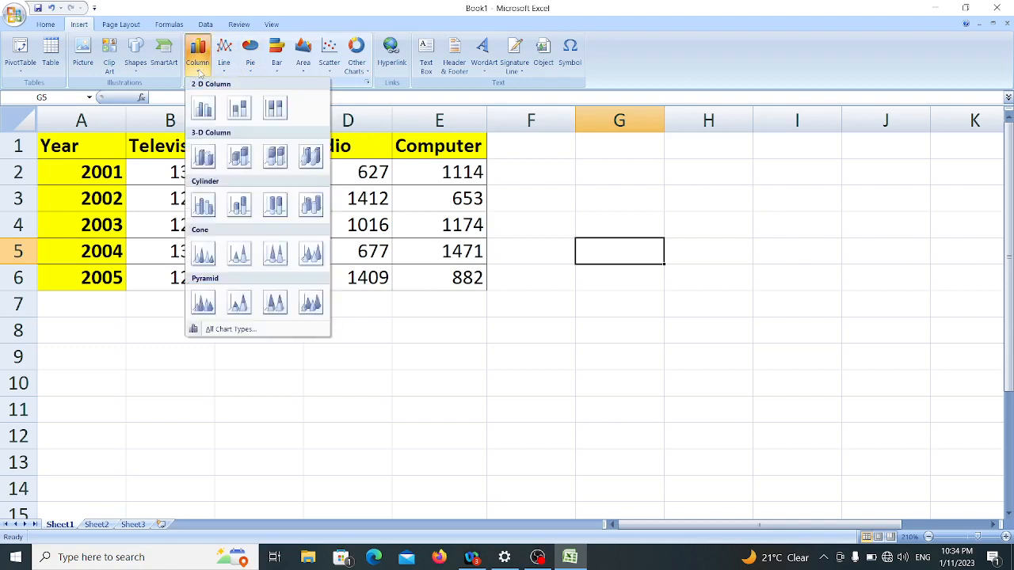
pyautogui.click(205, 110)
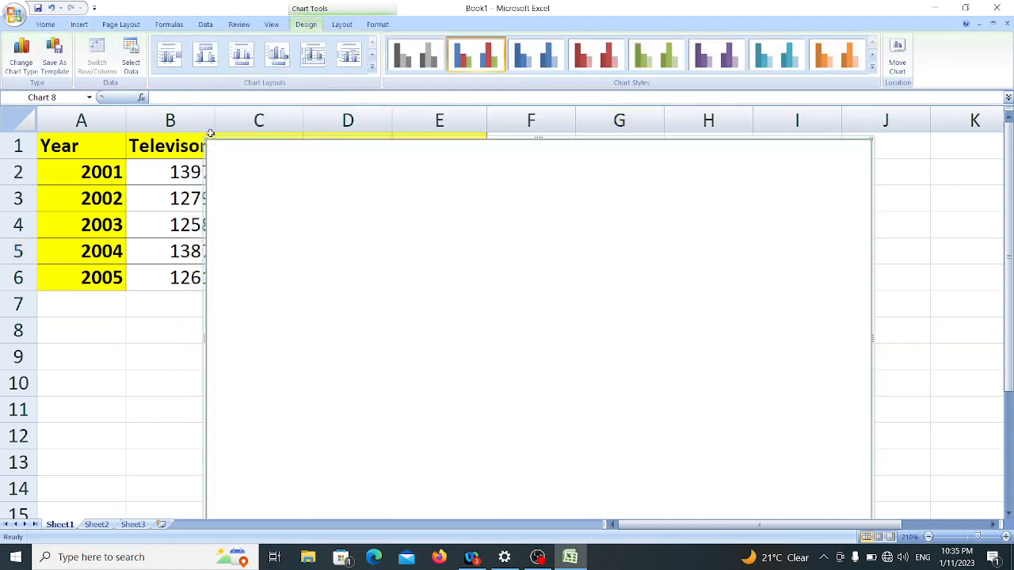
pyautogui.moveTo(207, 137); pyautogui.dragTo(390, 246)
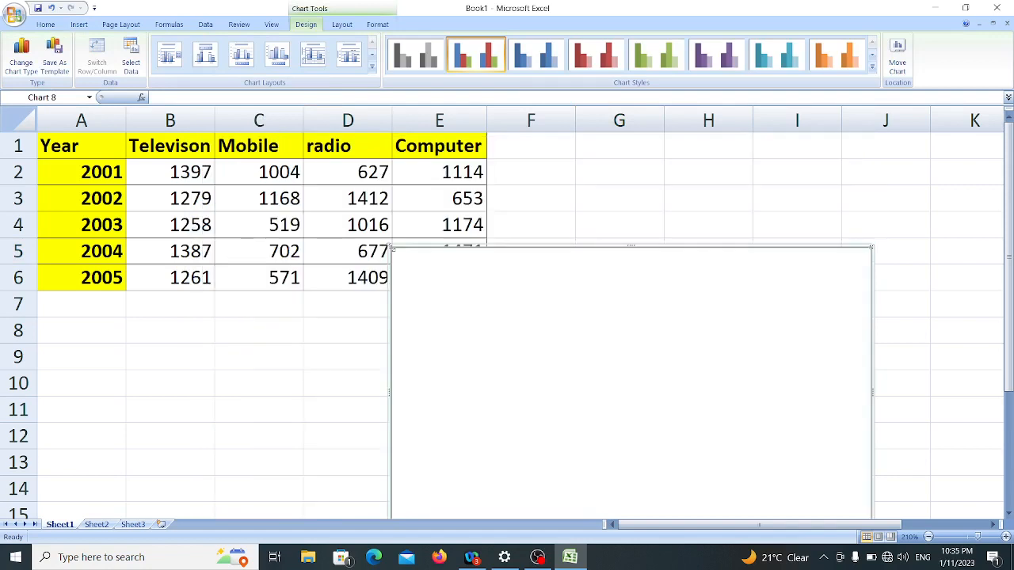
pyautogui.moveTo(474, 286); pyautogui.dragTo(589, 180)
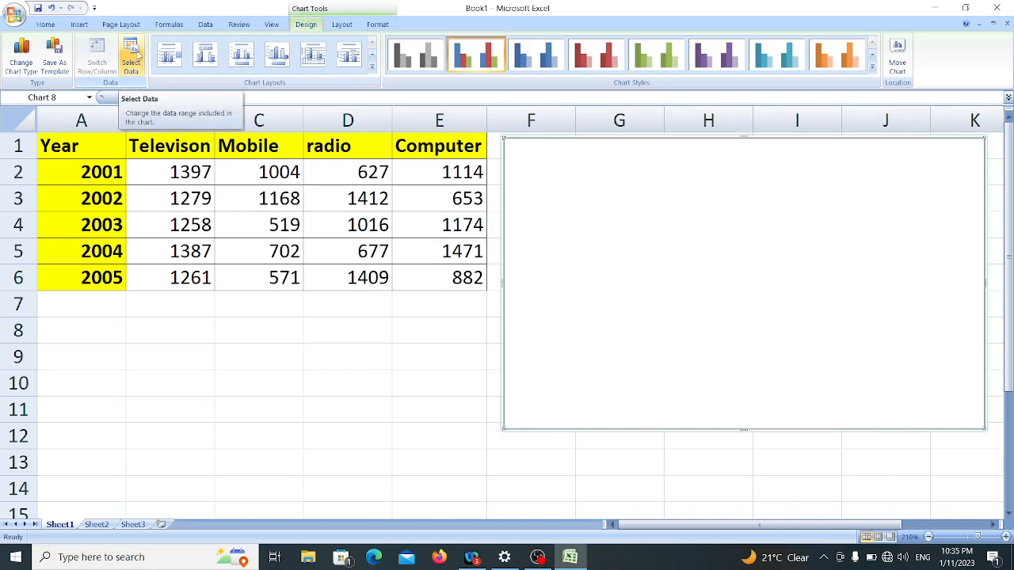
# Step: Add a chart data series named from cell B1 (Televison) with the values in B2:B6
pyautogui.click(133, 57)
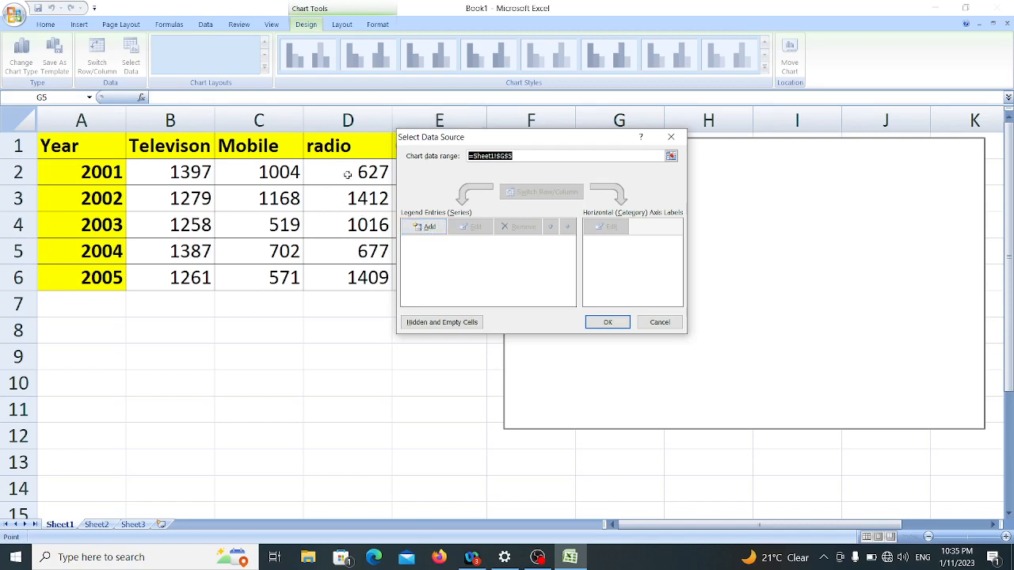
pyautogui.click(432, 226)
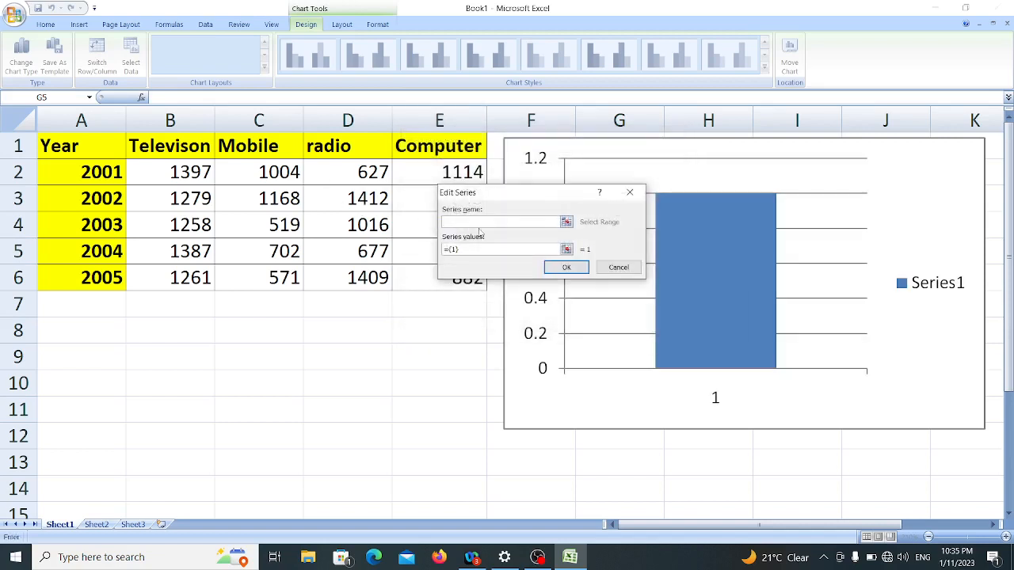
pyautogui.click(186, 148)
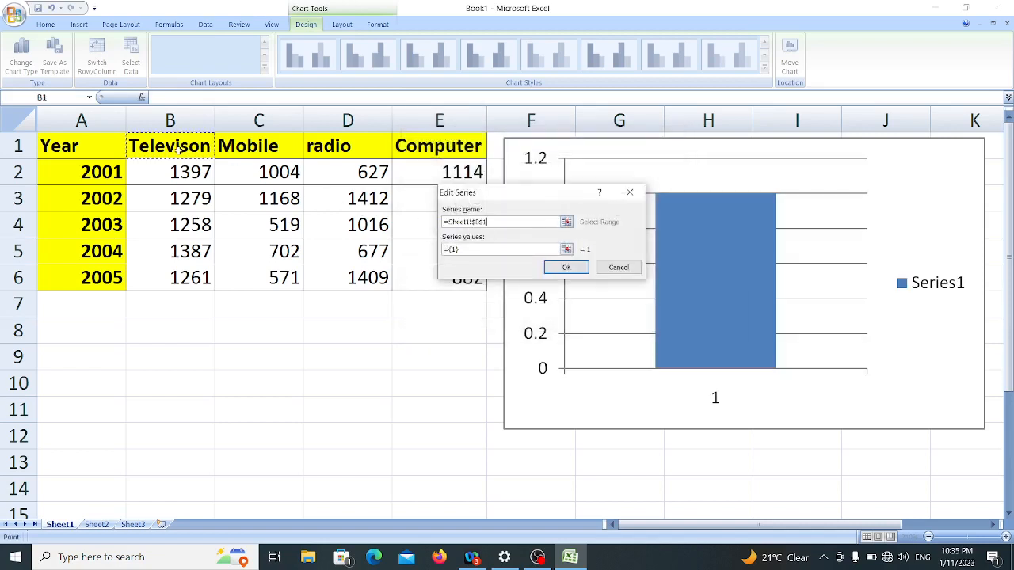
pyautogui.click(468, 248)
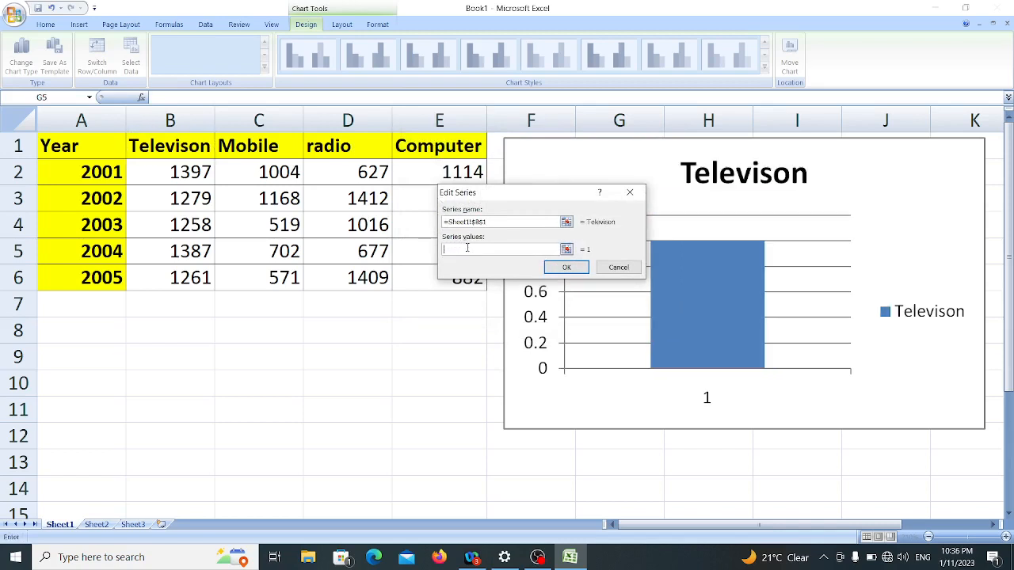
pyautogui.moveTo(193, 172); pyautogui.dragTo(204, 273)
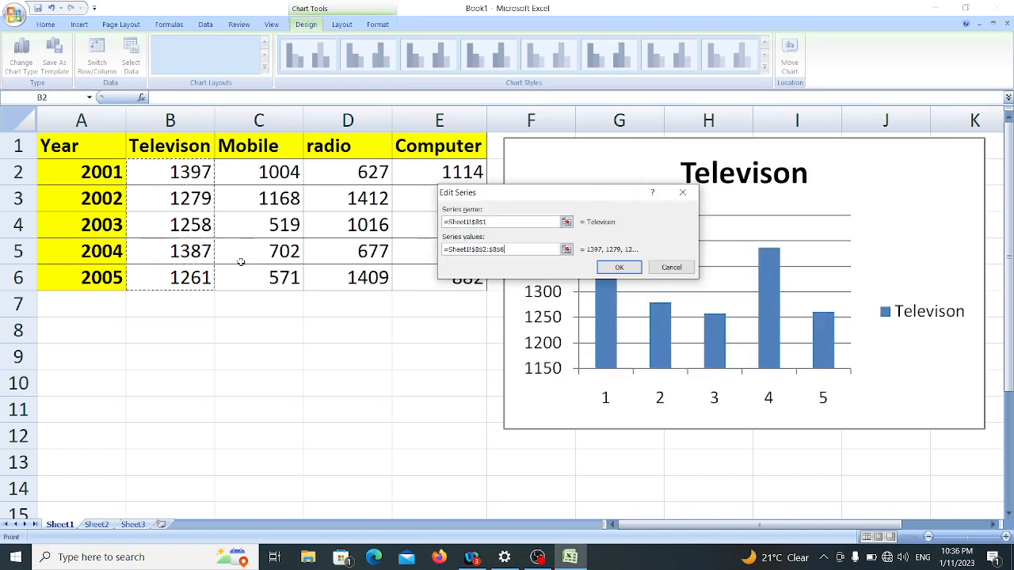
pyautogui.click(620, 268)
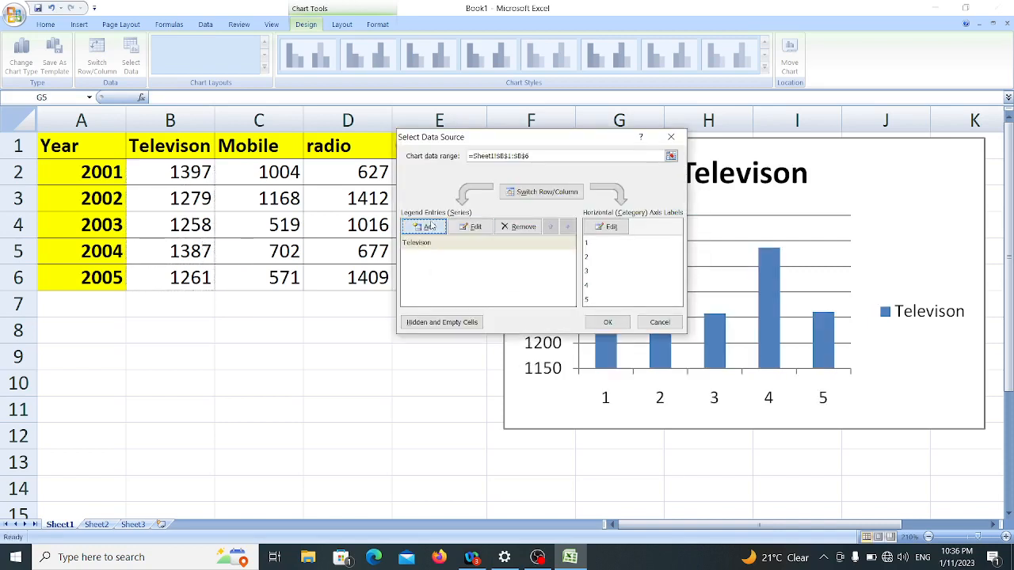
# Step: Add a second chart series named from cell C1 (Mobile) with the values in C2:C6
pyautogui.click(430, 227)
pyautogui.click(259, 148)
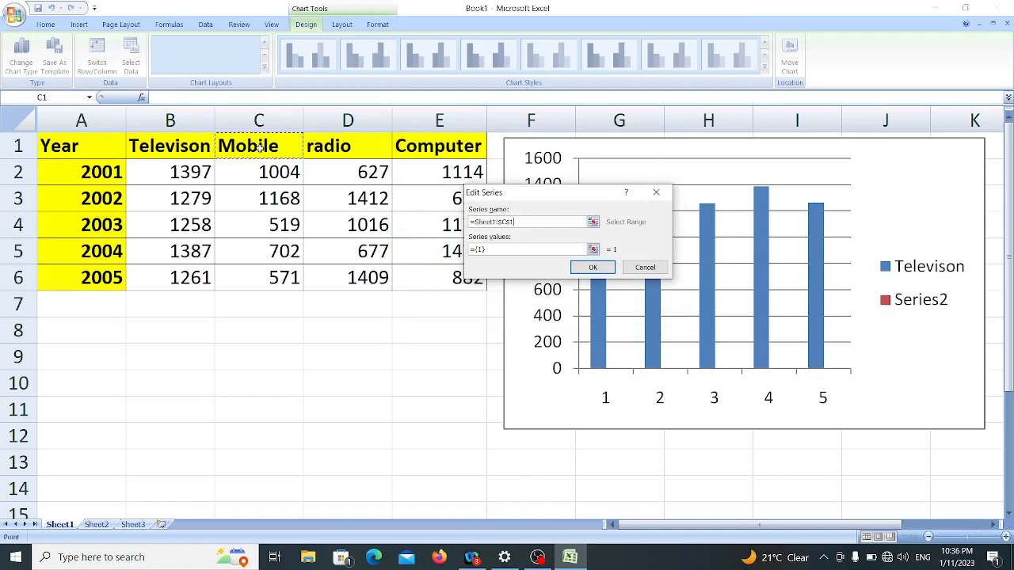
pyautogui.click(489, 248)
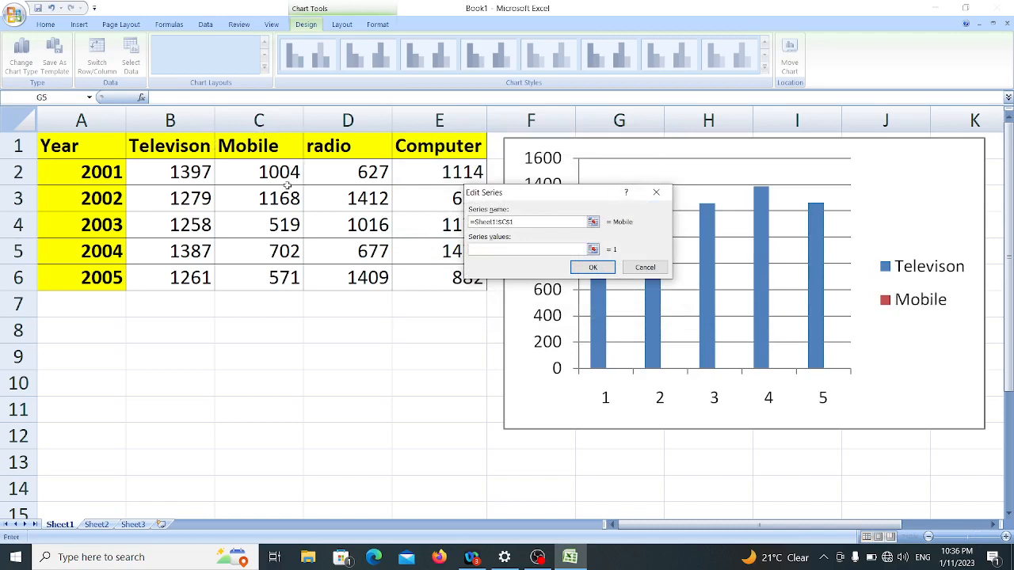
pyautogui.moveTo(277, 176); pyautogui.dragTo(297, 277)
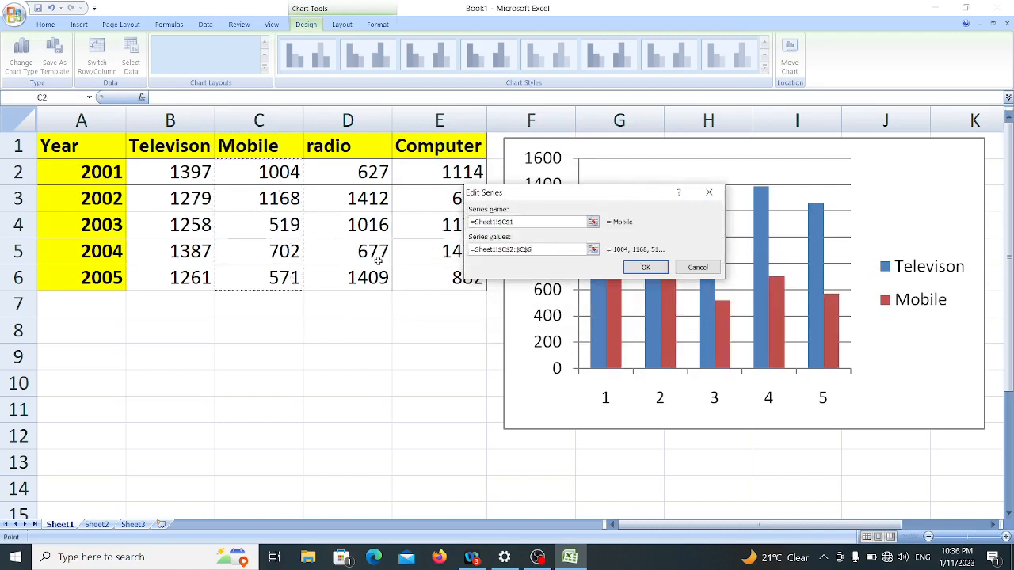
pyautogui.click(645, 267)
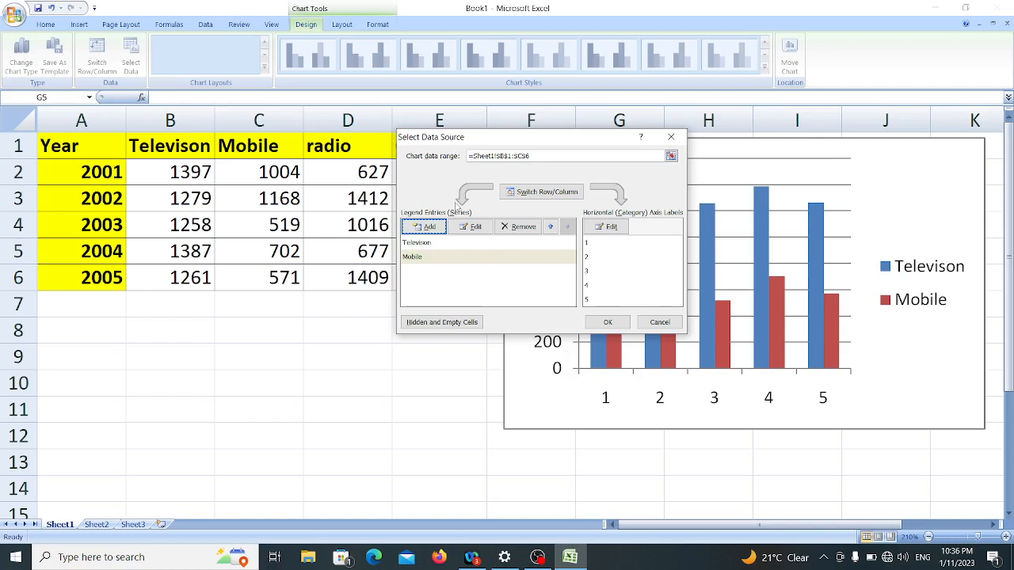
# Step: Add a third chart series named from cell D1 (radio) with the values in D2:D6
pyautogui.click(425, 227)
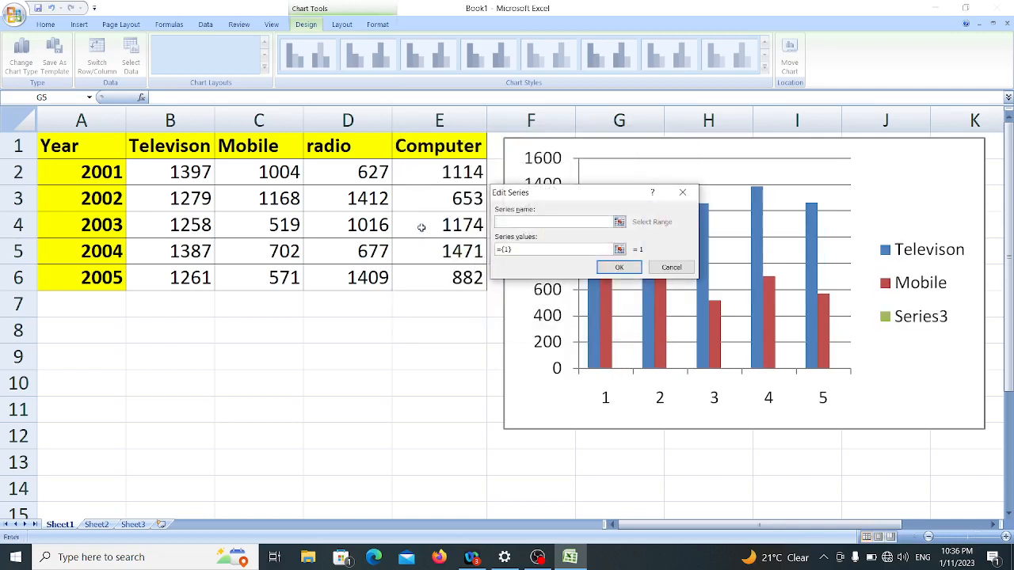
pyautogui.click(335, 148)
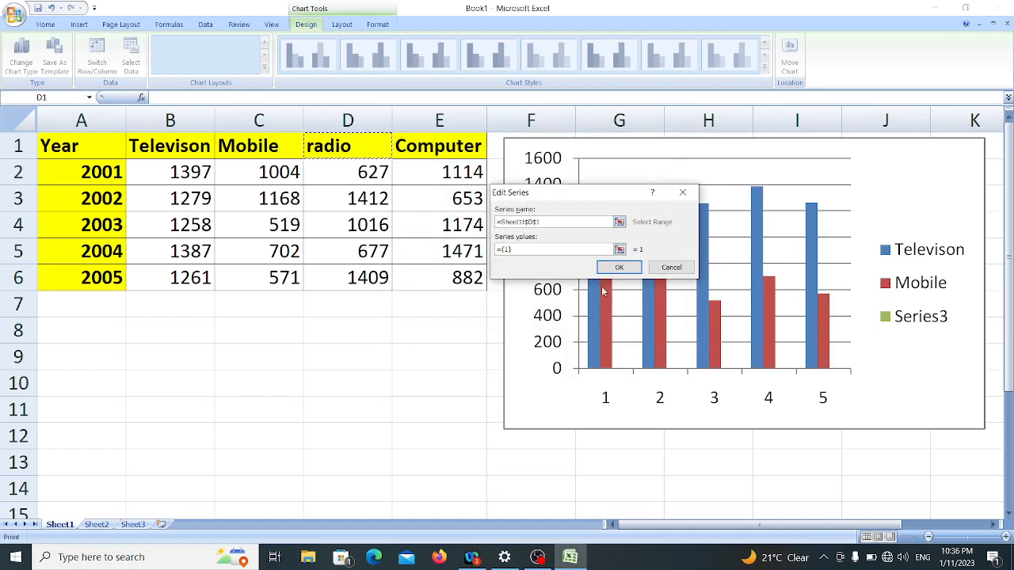
pyautogui.click(543, 247)
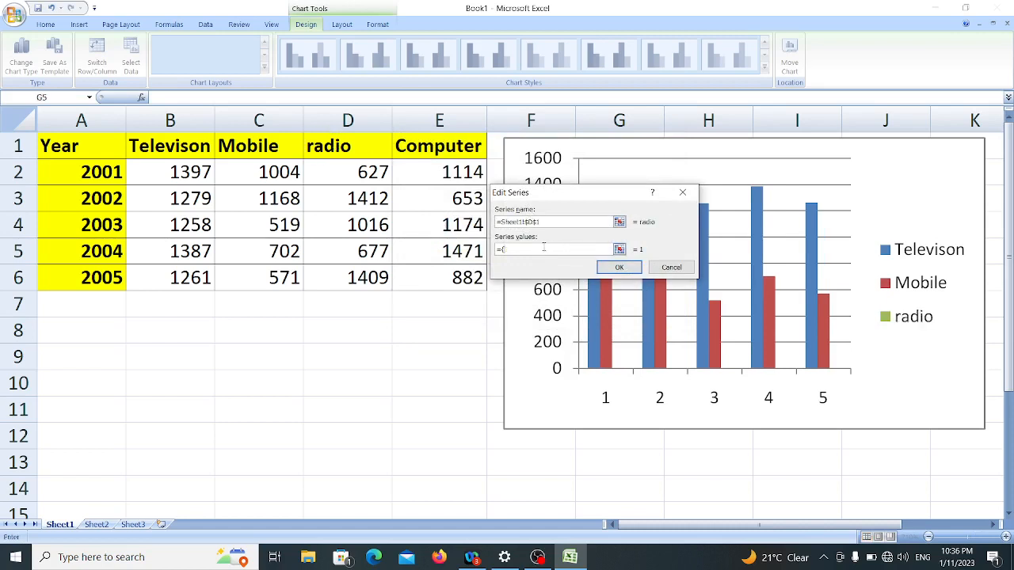
pyautogui.moveTo(352, 171); pyautogui.dragTo(363, 275)
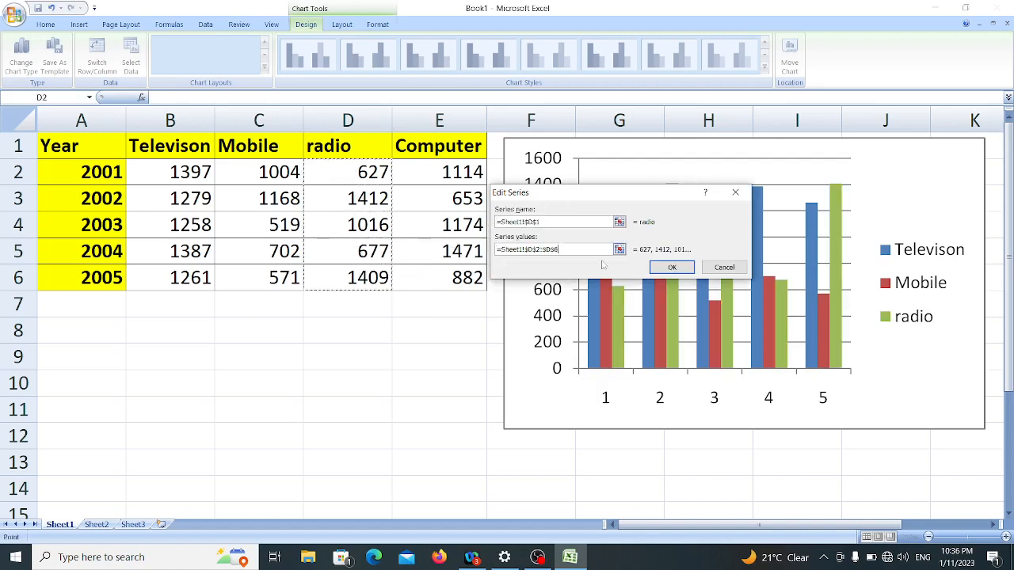
pyautogui.click(673, 269)
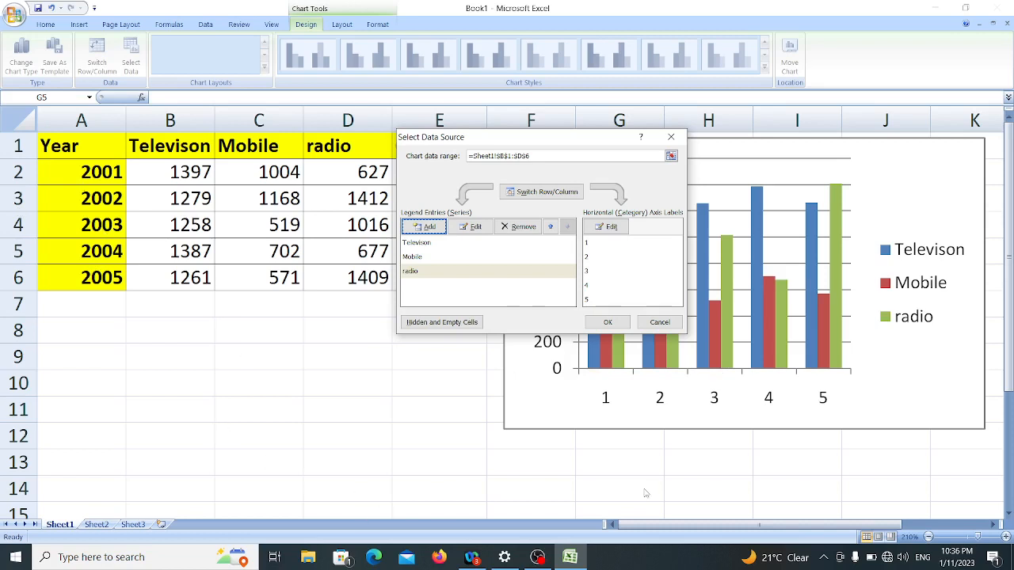
# Step: Use the years in A2:A6 as the horizontal axis labels and apply the chart's data source settings
pyautogui.click(607, 228)
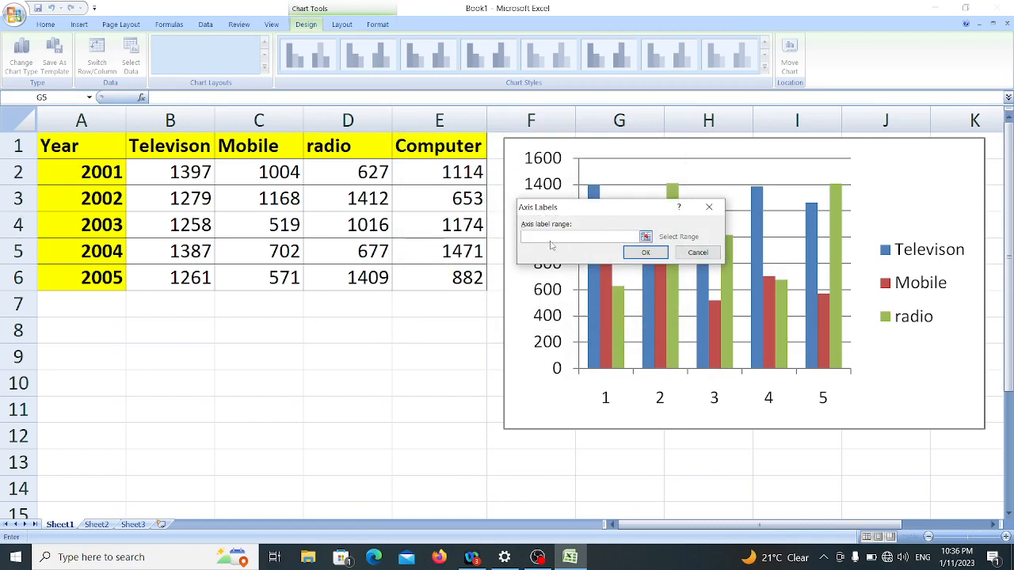
pyautogui.moveTo(239, 225); pyautogui.dragTo(94, 277)
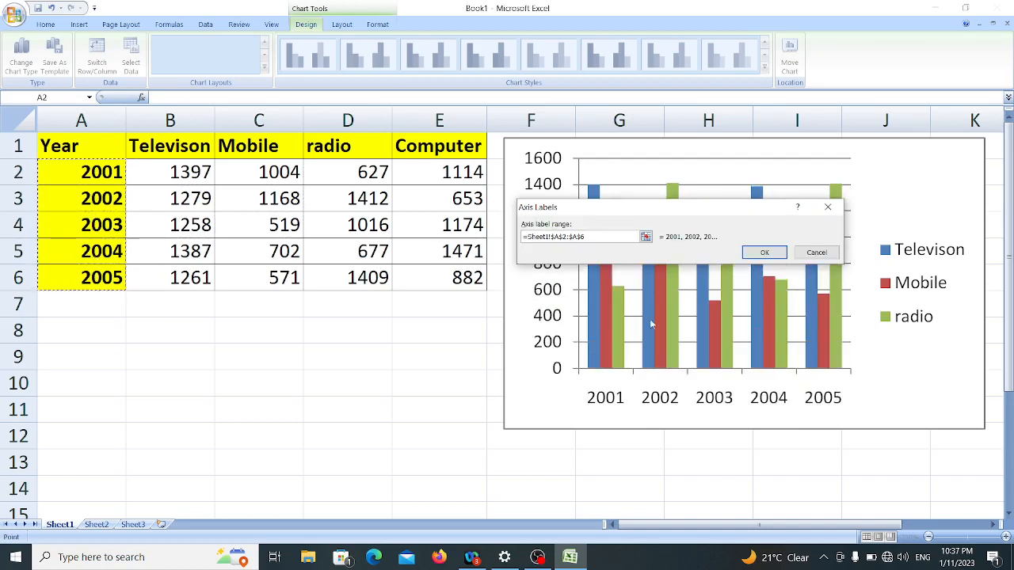
pyautogui.click(764, 252)
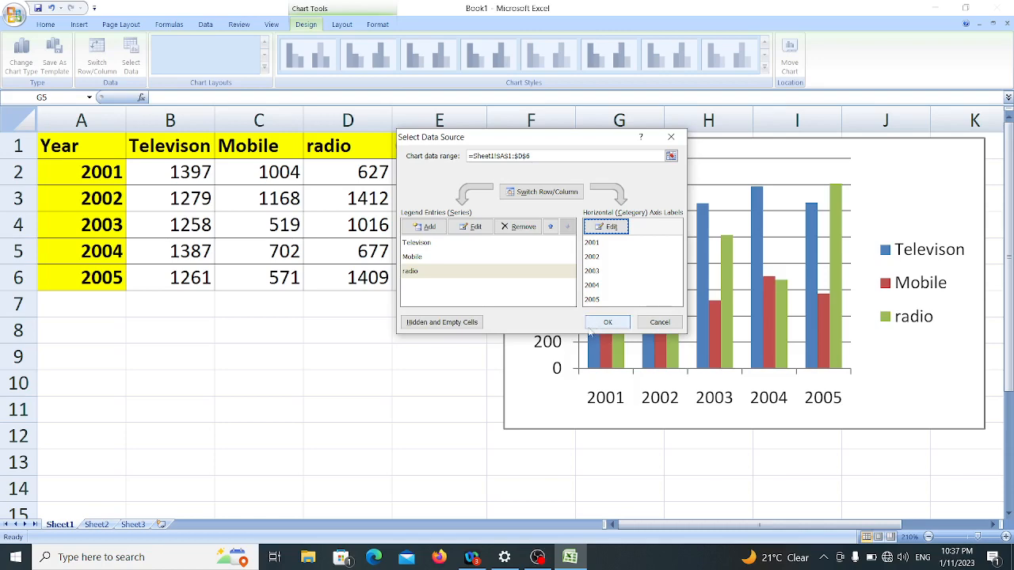
pyautogui.click(607, 322)
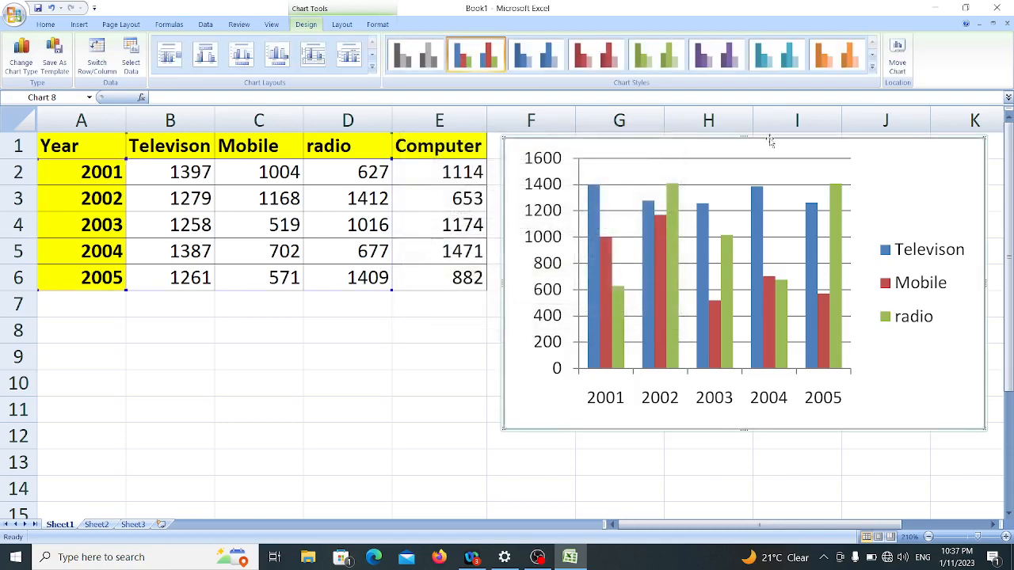
# Step: Move the chart partly over the table and widen it to span about columns D to I
pyautogui.moveTo(770, 139); pyautogui.dragTo(563, 155)
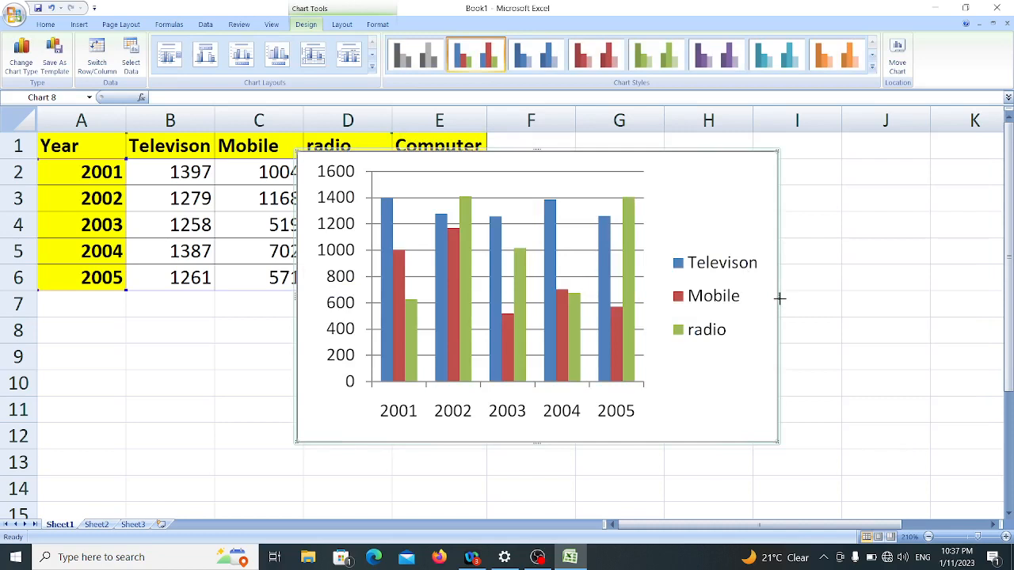
pyautogui.moveTo(779, 298); pyautogui.dragTo(829, 305)
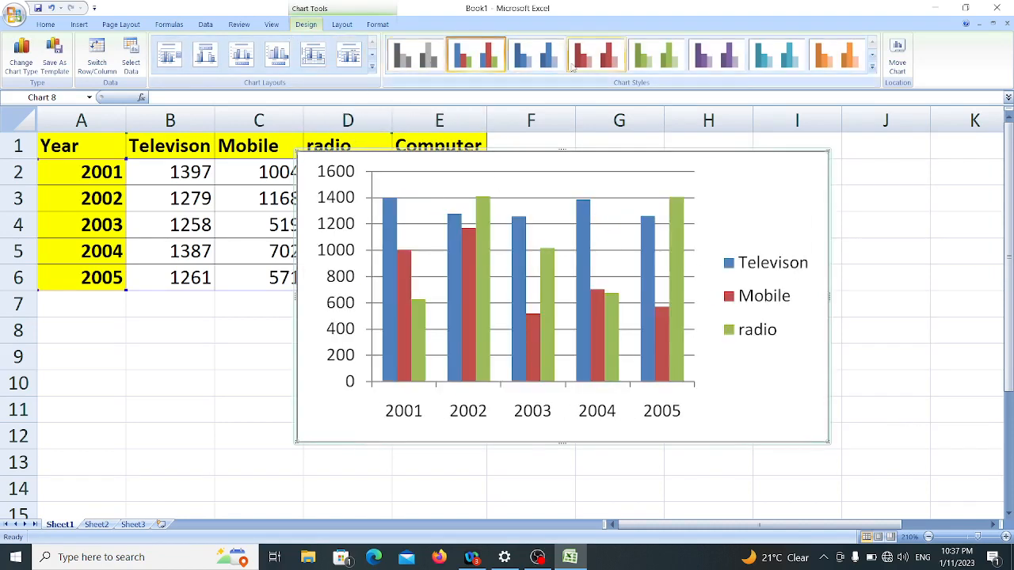
# Step: Apply the multicolour chart style with bevelled columns on a black background
pyautogui.click(872, 74)
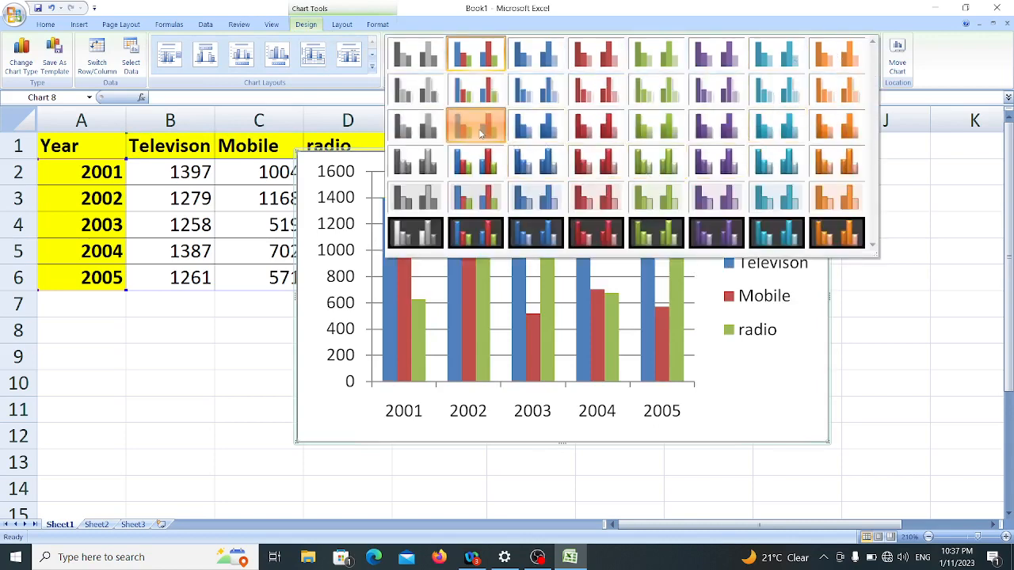
pyautogui.press('Escape')
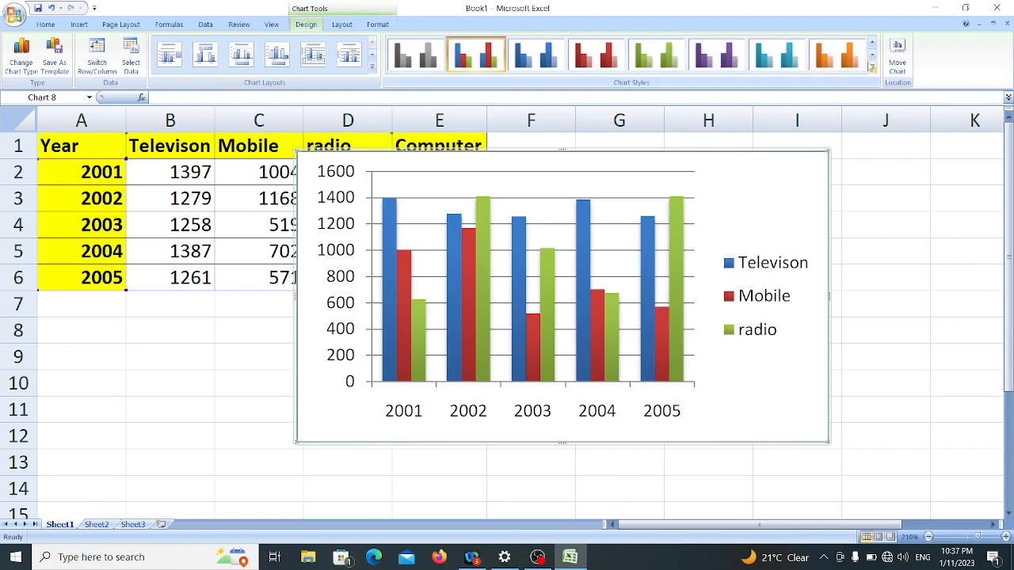
pyautogui.click(871, 69)
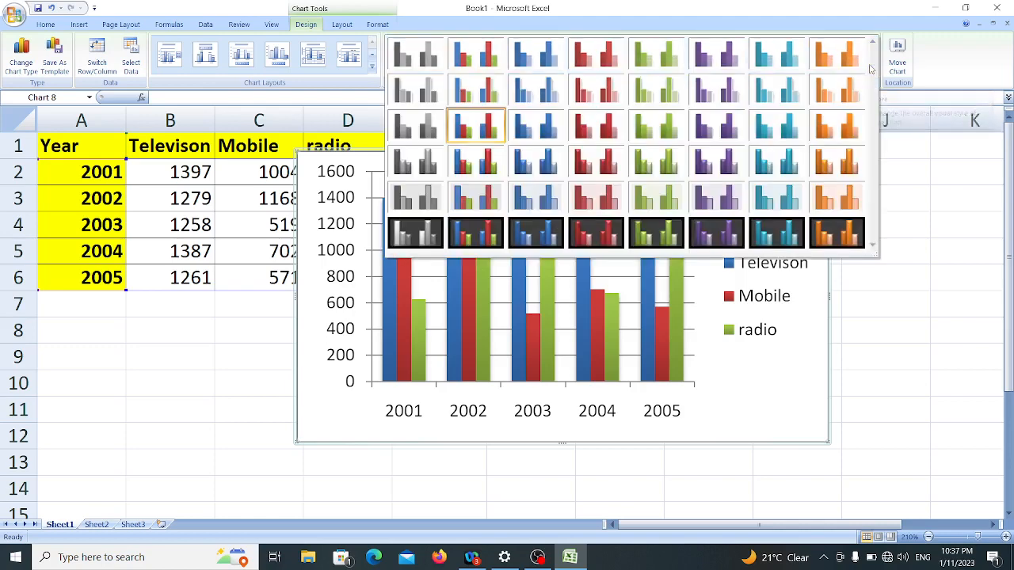
pyautogui.click(473, 224)
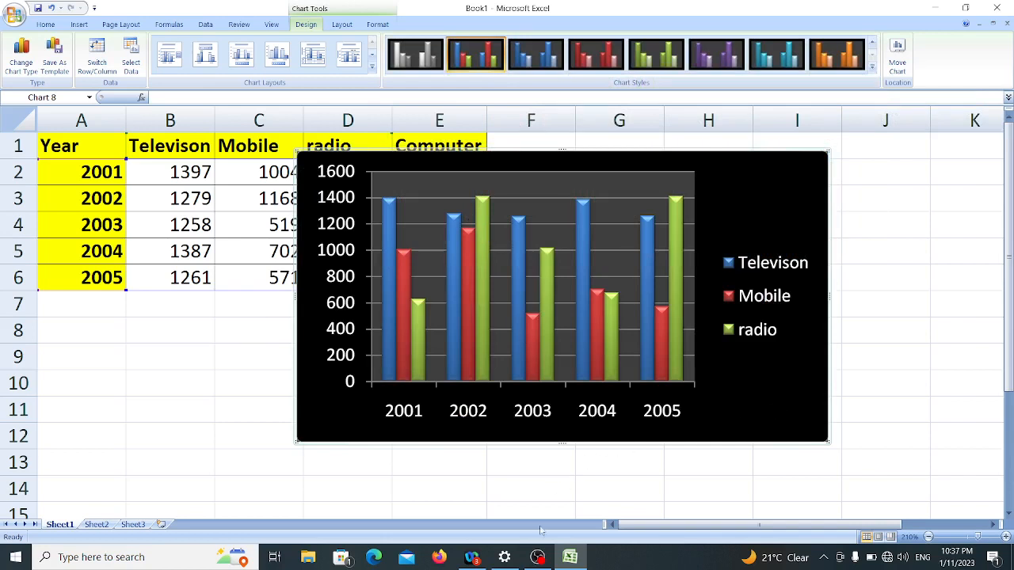
pyautogui.click(538, 557)
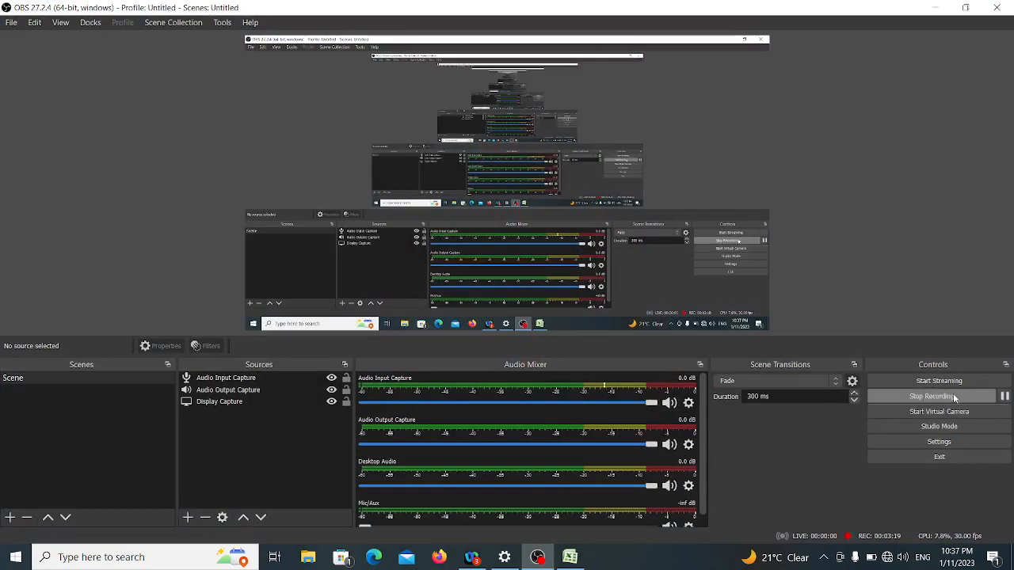